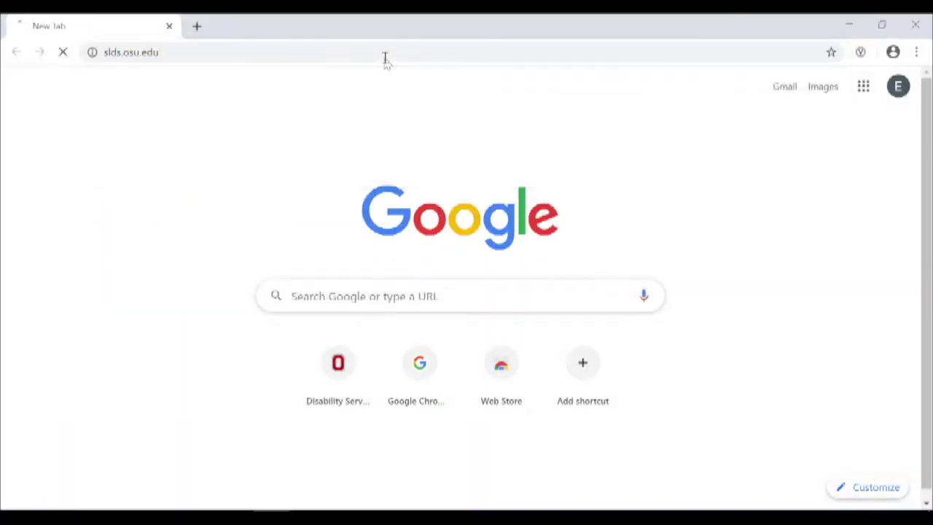
Go to the AIM Student Login on the Disability Services site and start entering the Ohio State username
{"action": "scroll", "coordinate": [385, 197], "scroll_direction": "down", "scroll_amount": 1}
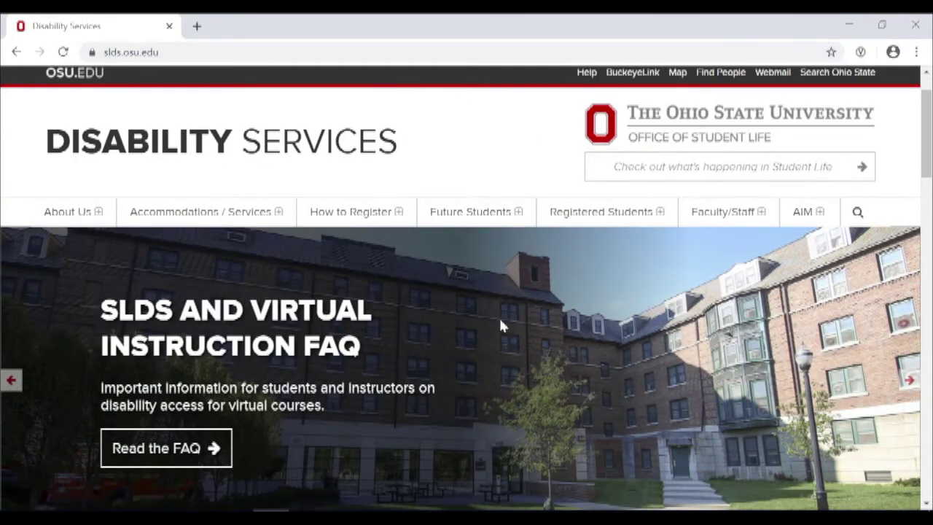
{"action": "left_click", "coordinate": [804, 216]}
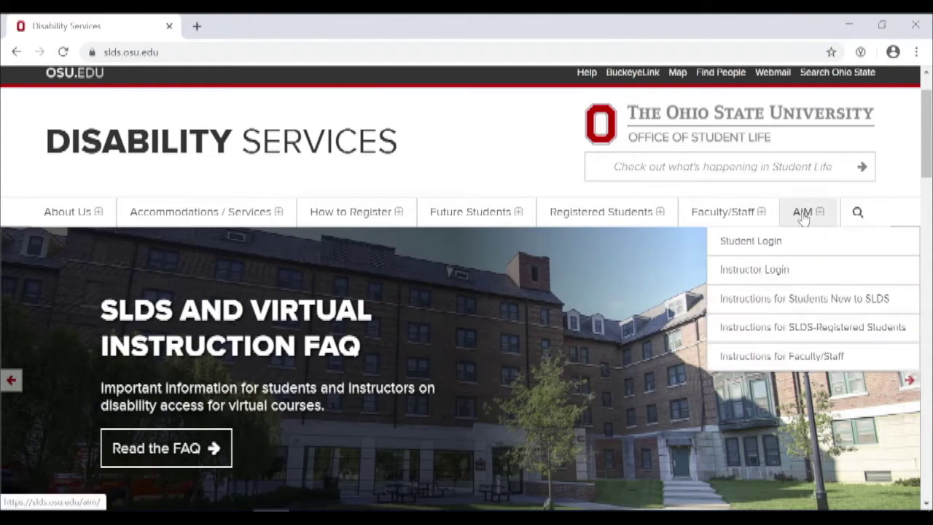
{"action": "left_click", "coordinate": [762, 248]}
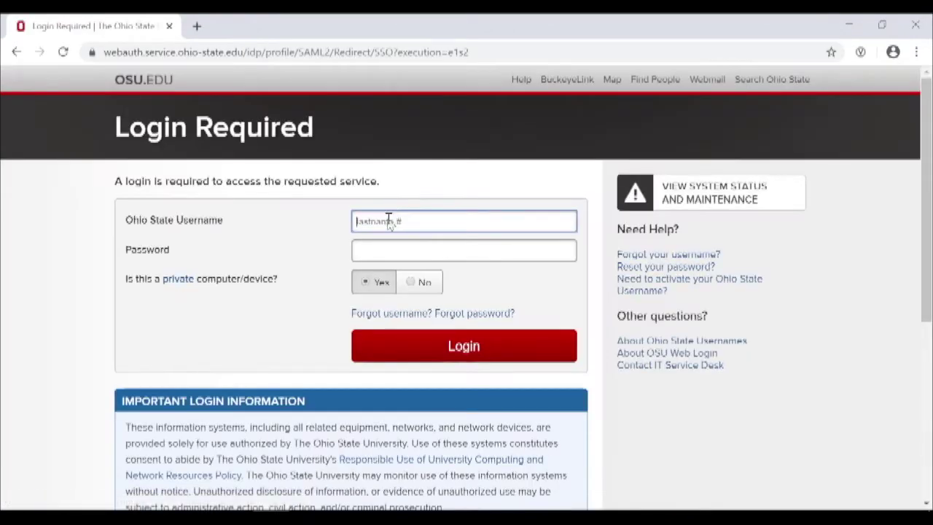
{"action": "left_click", "coordinate": [389, 221]}
{"action": "type", "text": "gr"}
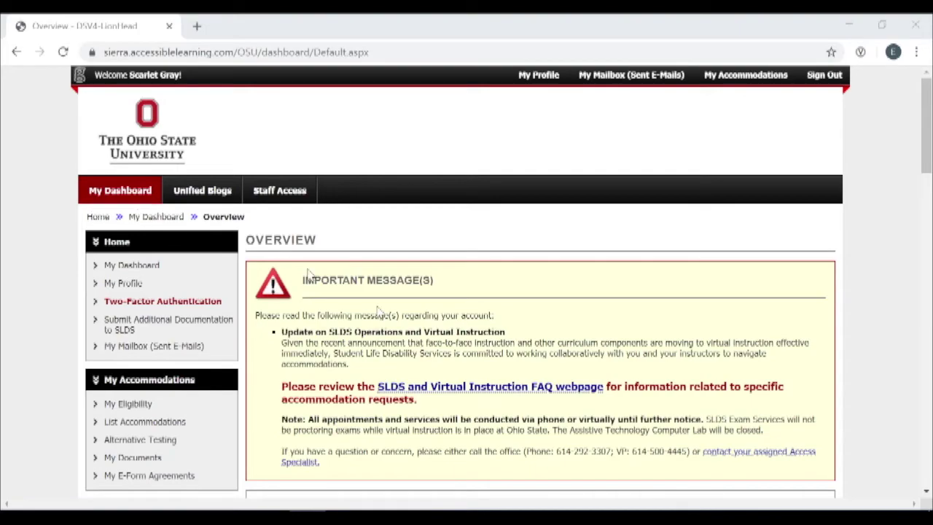
Scroll down to the Spring 2020 class list and select ESHESA 7530.0010
{"action": "scroll", "coordinate": [383, 314], "scroll_direction": "down", "scroll_amount": 1}
{"action": "scroll", "coordinate": [386, 317], "scroll_direction": "down", "scroll_amount": 1}
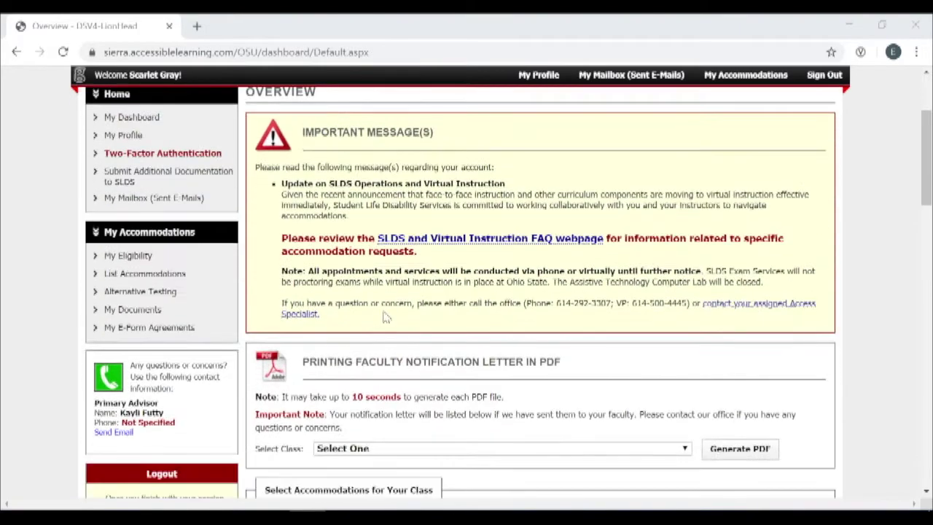
{"action": "scroll", "coordinate": [387, 317], "scroll_direction": "down", "scroll_amount": 1}
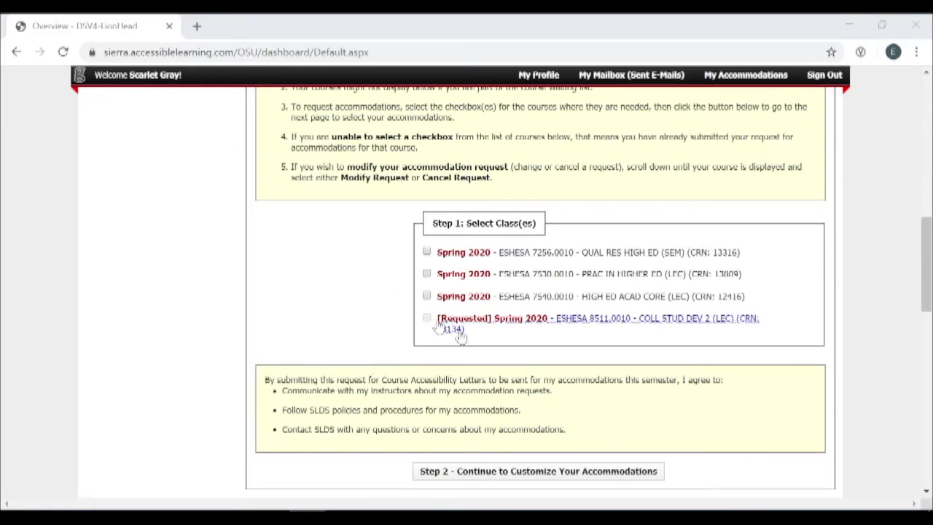
{"action": "left_click", "coordinate": [426, 273]}
Continue with ESHESA 7530.0010 to Step 2, customizing accommodations
{"action": "scroll", "coordinate": [409, 291], "scroll_direction": "down", "scroll_amount": 1}
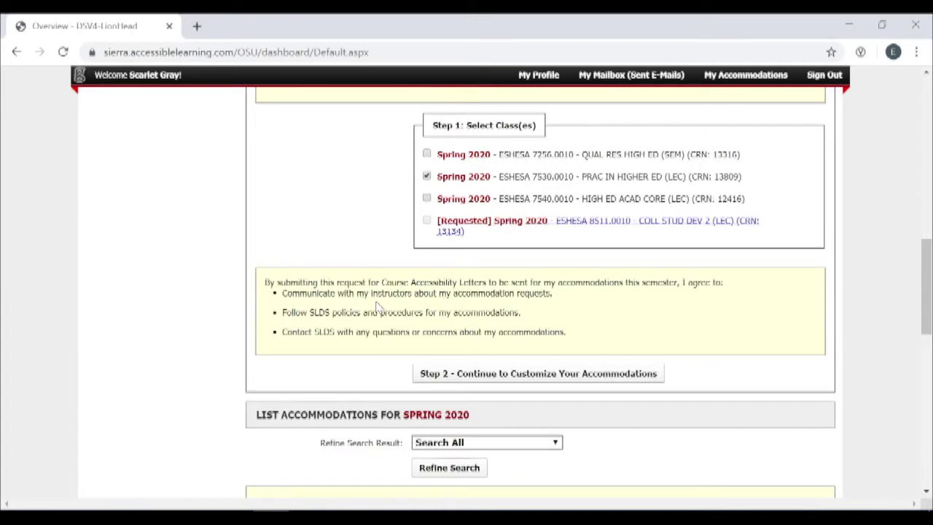
{"action": "scroll", "coordinate": [377, 307], "scroll_direction": "down", "scroll_amount": 1}
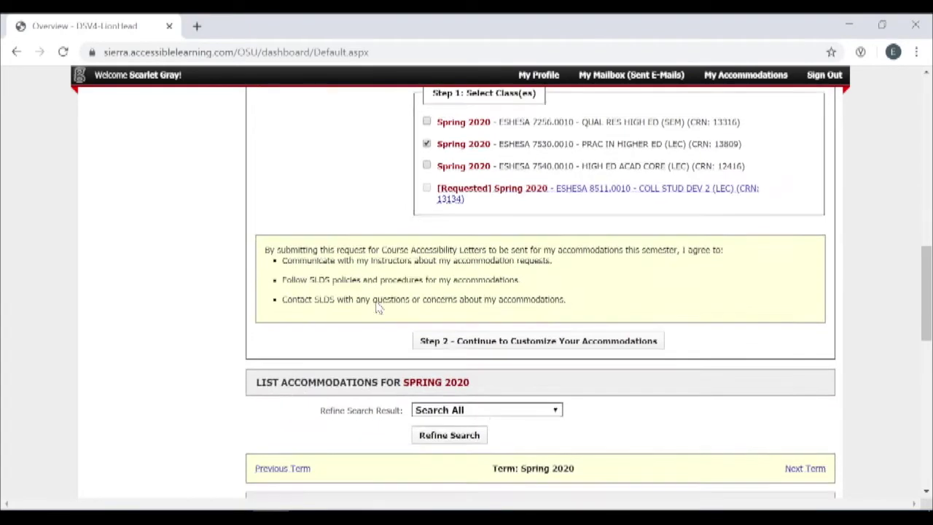
{"action": "scroll", "coordinate": [377, 306], "scroll_direction": "up", "scroll_amount": 2}
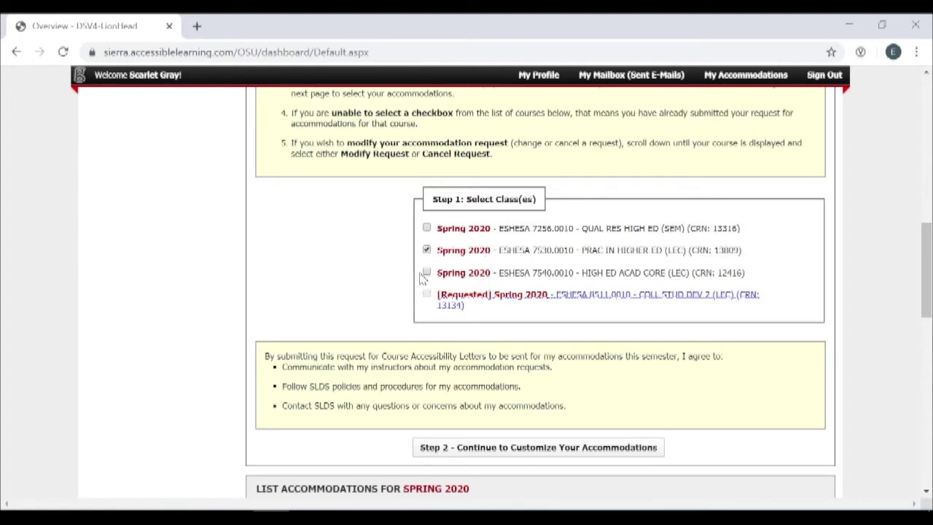
{"action": "scroll", "coordinate": [463, 339], "scroll_direction": "down", "scroll_amount": 1}
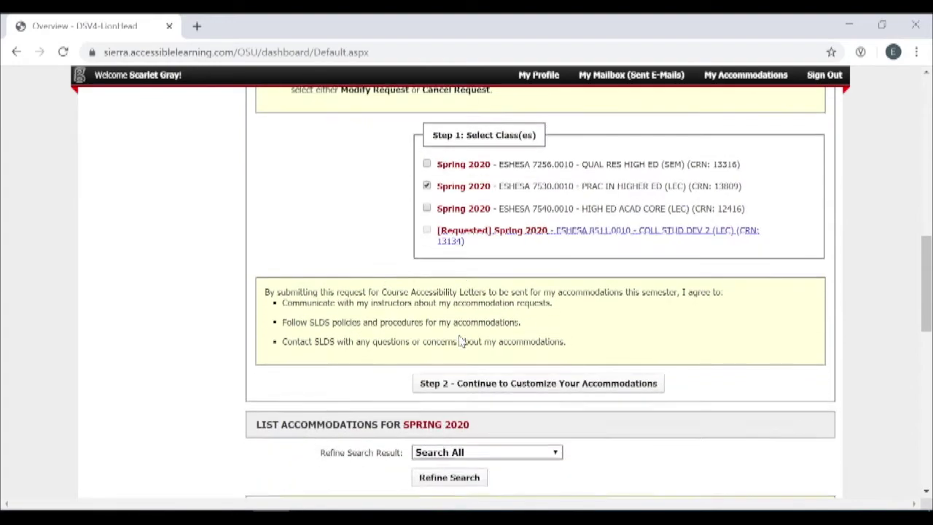
{"action": "scroll", "coordinate": [471, 375], "scroll_direction": "down", "scroll_amount": 1}
{"action": "scroll", "coordinate": [474, 337], "scroll_direction": "down", "scroll_amount": 1}
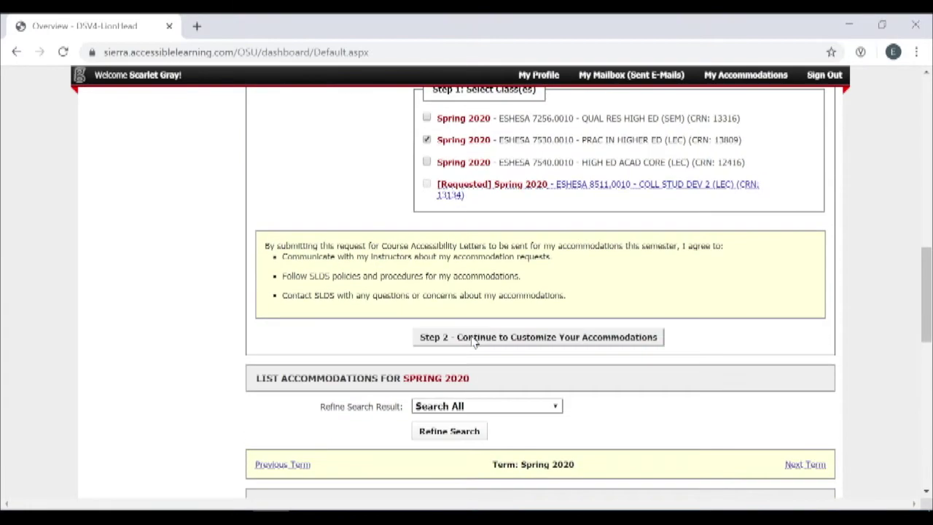
{"action": "left_click", "coordinate": [485, 341]}
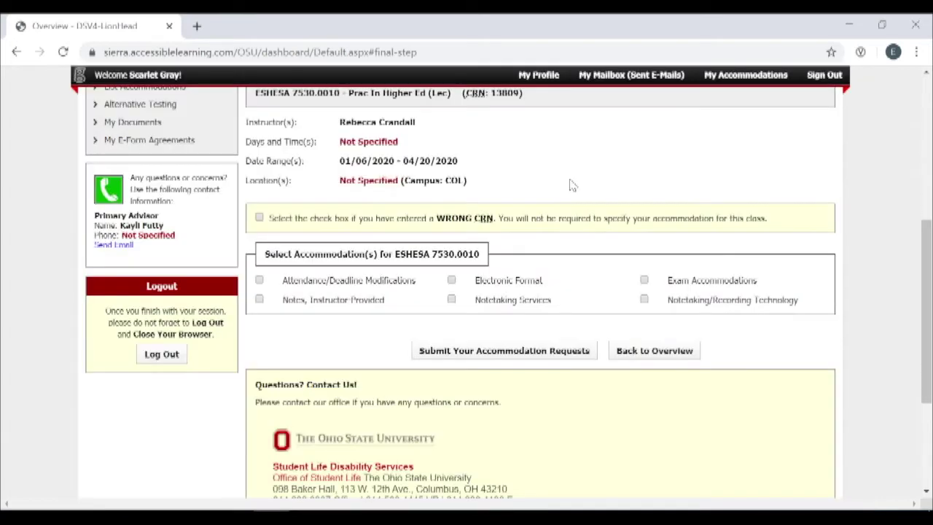
Scroll down to the accommodation checkboxes for ESHESA 7530.0010
{"action": "scroll", "coordinate": [573, 186], "scroll_direction": "down", "scroll_amount": 1}
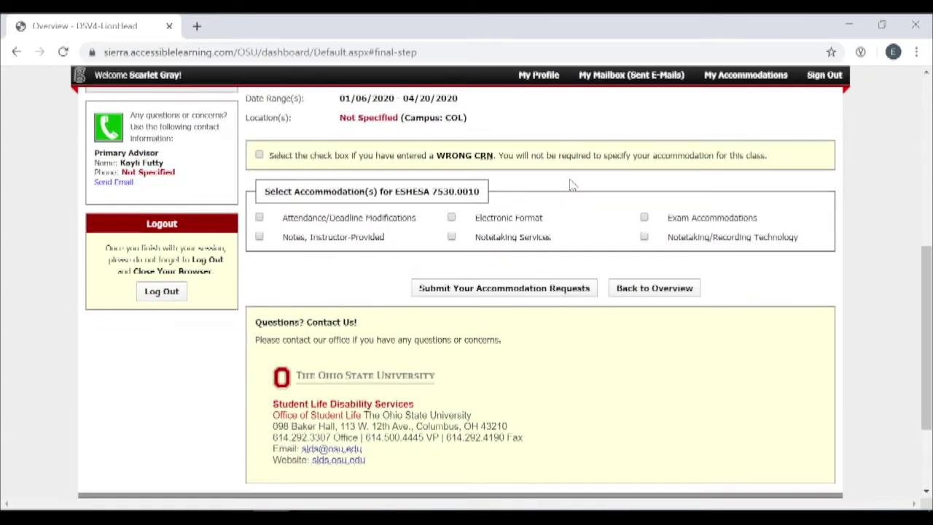
Tick Electronic Format and Attendance/Deadline Modifications, then submit the accommodation requests
{"action": "left_click", "coordinate": [486, 223]}
{"action": "left_click", "coordinate": [305, 222]}
{"action": "left_click", "coordinate": [506, 289]}
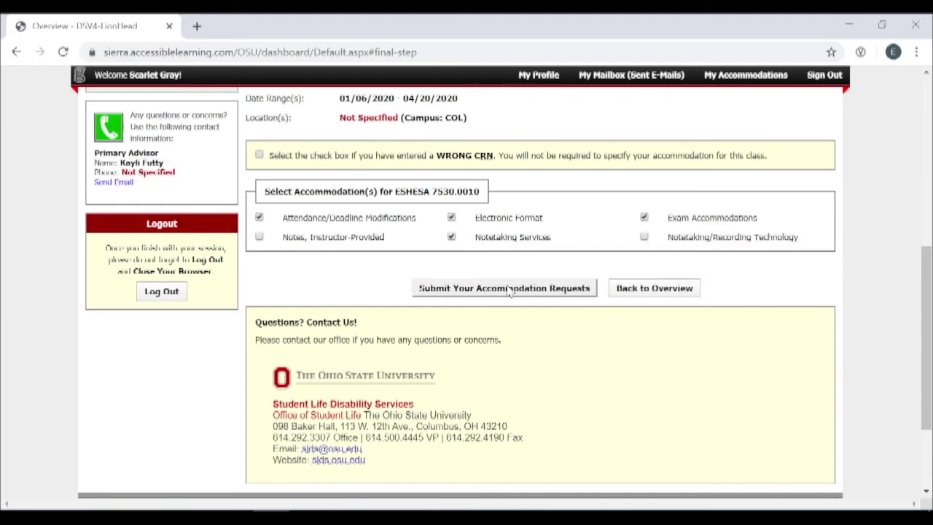
{"action": "left_click", "coordinate": [509, 290]}
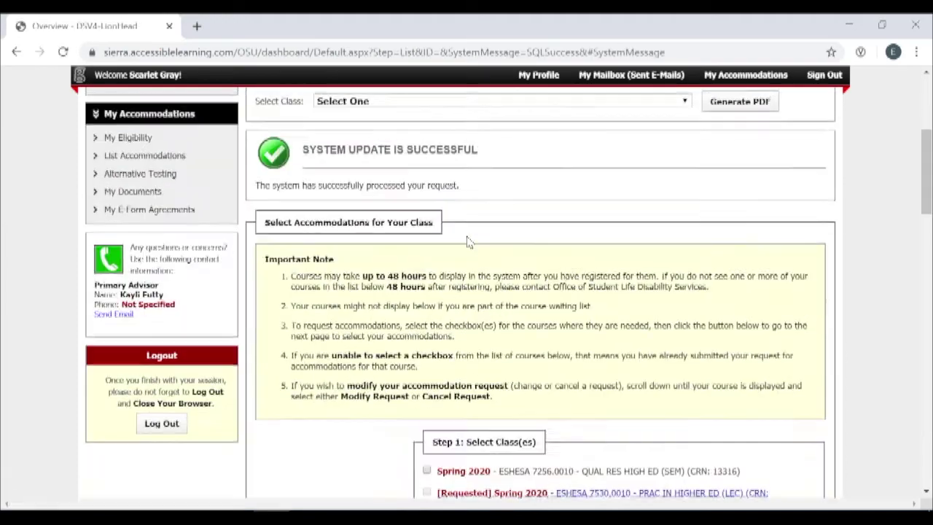
{"action": "scroll", "coordinate": [468, 243], "scroll_direction": "up", "scroll_amount": 1}
{"action": "scroll", "coordinate": [468, 243], "scroll_direction": "up", "scroll_amount": 1}
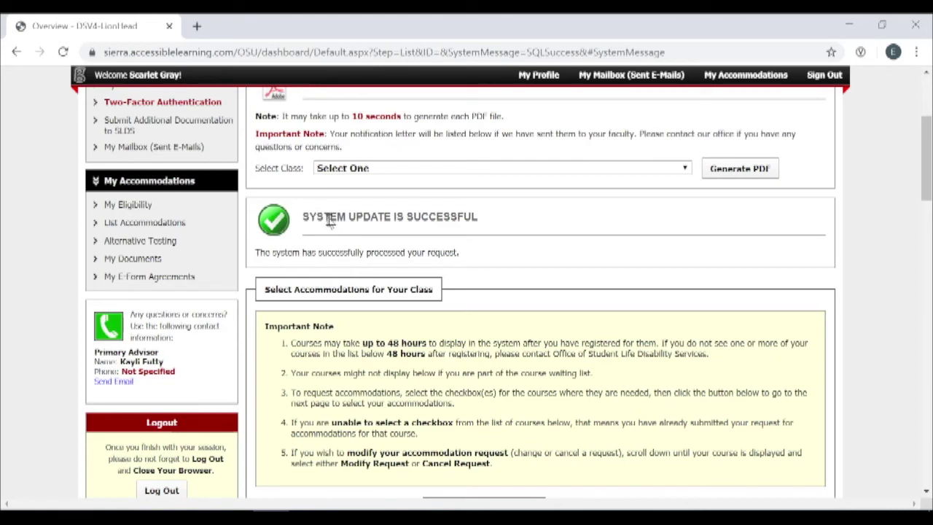
{"action": "scroll", "coordinate": [329, 245], "scroll_direction": "up", "scroll_amount": 1}
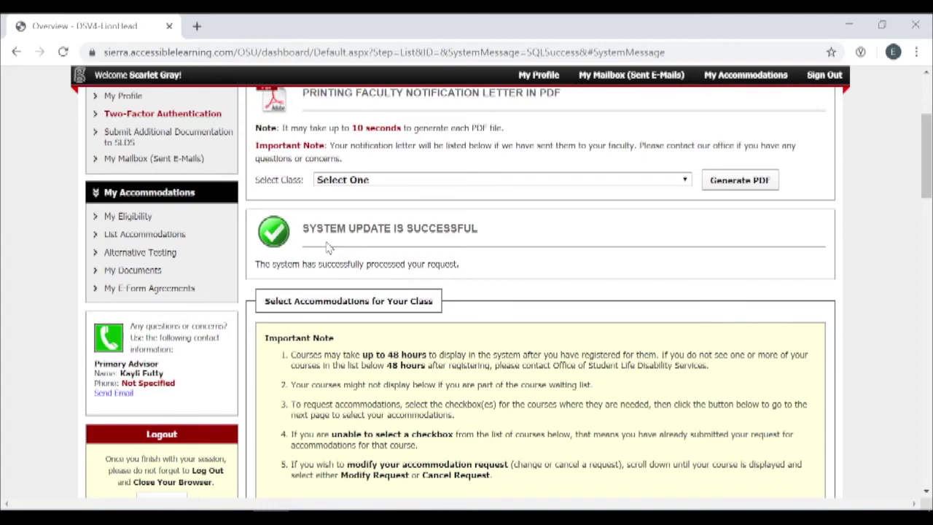
{"action": "scroll", "coordinate": [328, 248], "scroll_direction": "down", "scroll_amount": 1}
{"action": "scroll", "coordinate": [328, 248], "scroll_direction": "down", "scroll_amount": 1}
{"action": "scroll", "coordinate": [329, 248], "scroll_direction": "down", "scroll_amount": 1}
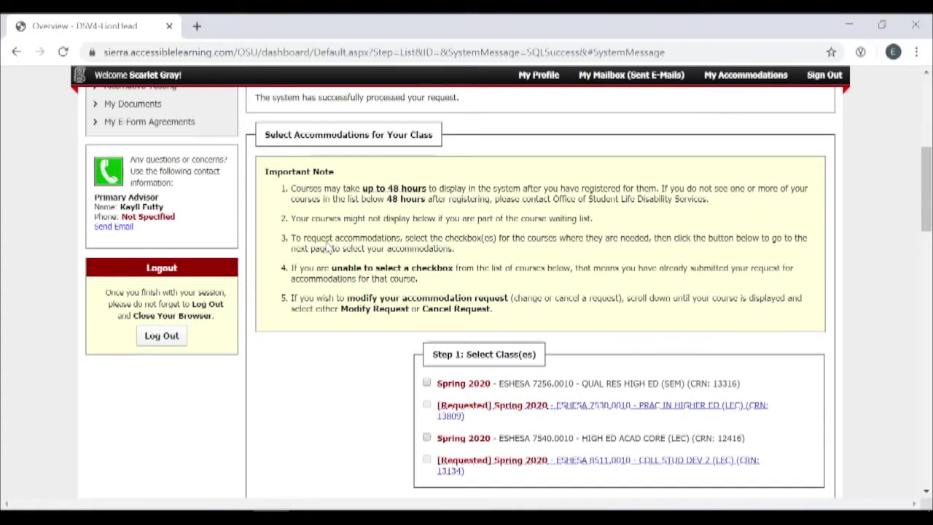
{"action": "scroll", "coordinate": [329, 248], "scroll_direction": "up", "scroll_amount": 1}
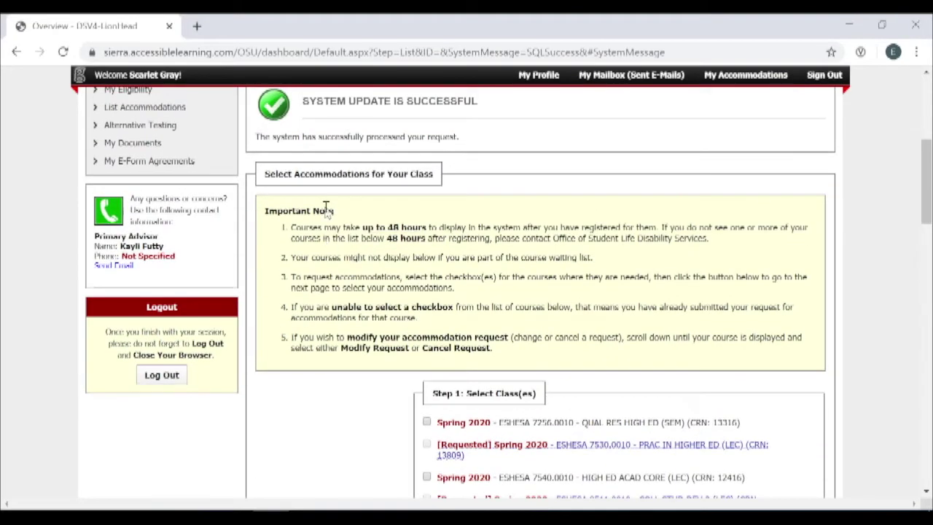
{"action": "scroll", "coordinate": [326, 208], "scroll_direction": "up", "scroll_amount": 1}
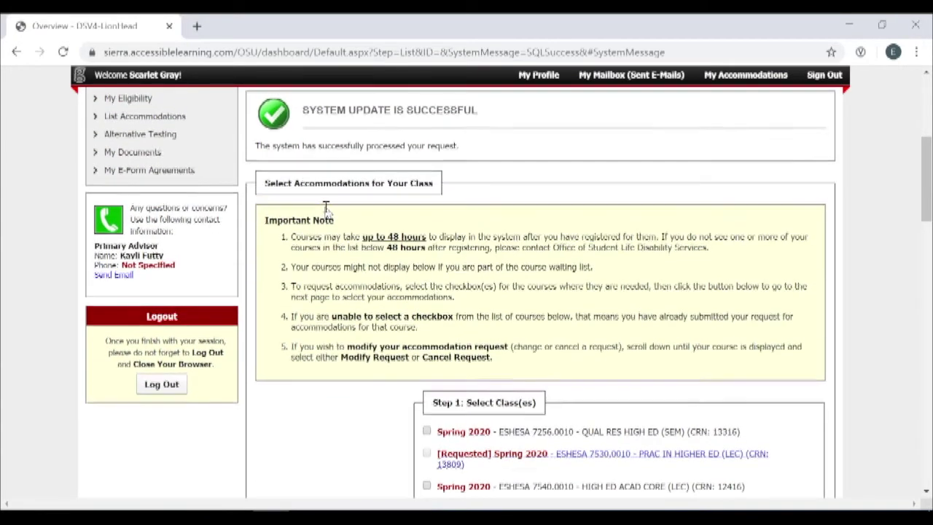
{"action": "scroll", "coordinate": [326, 207], "scroll_direction": "up", "scroll_amount": 1}
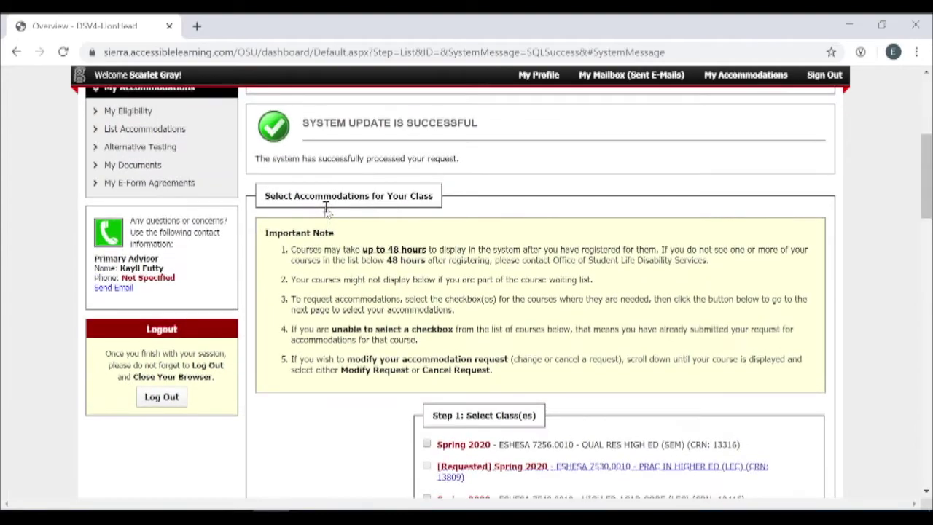
{"action": "scroll", "coordinate": [326, 208], "scroll_direction": "up", "scroll_amount": 3}
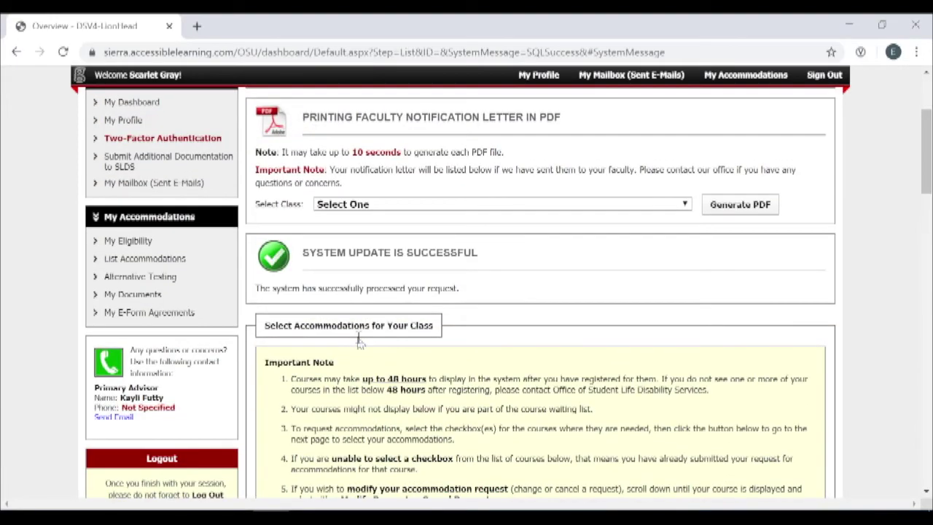
{"action": "scroll", "coordinate": [375, 202], "scroll_direction": "up", "scroll_amount": 1}
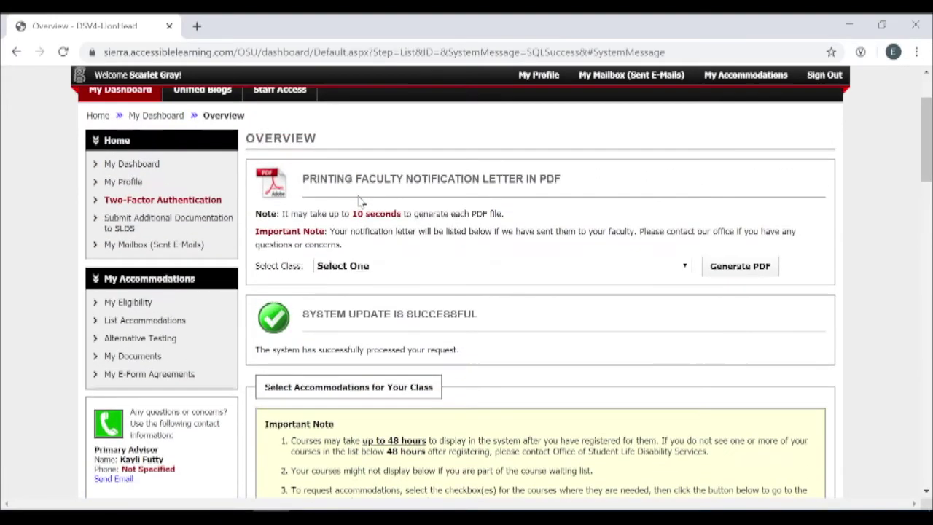
Select [Spring 2020] ESHESA 7530.0010 Prac In Higher Ed and generate its notification letter PDF
{"action": "left_click", "coordinate": [356, 269]}
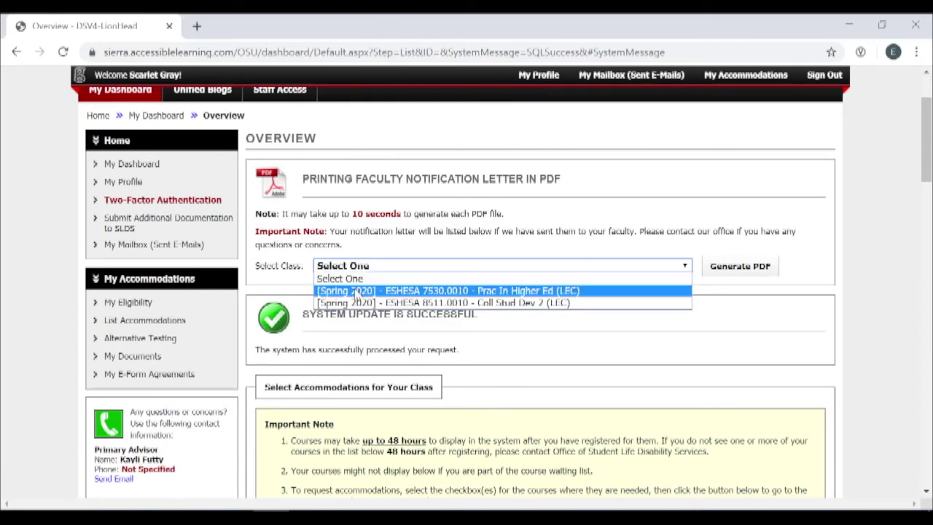
{"action": "left_click", "coordinate": [358, 291]}
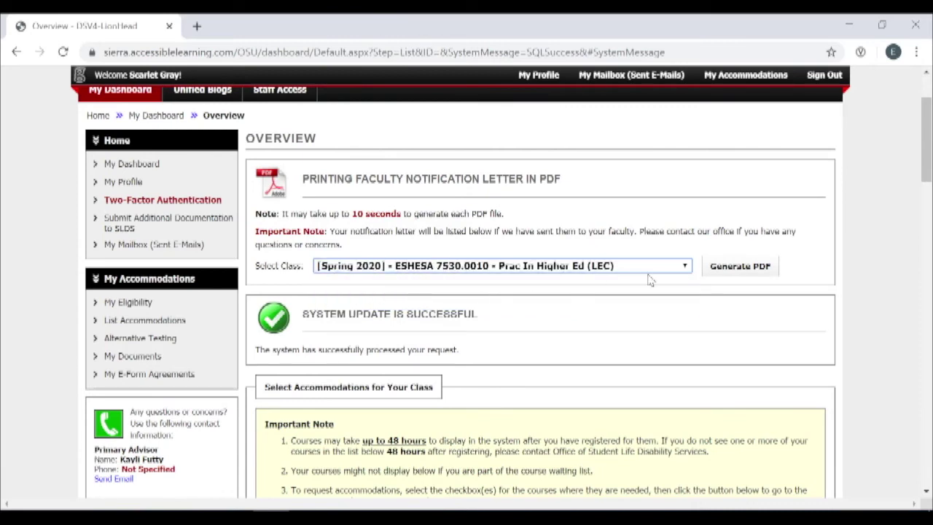
{"action": "left_click", "coordinate": [711, 275]}
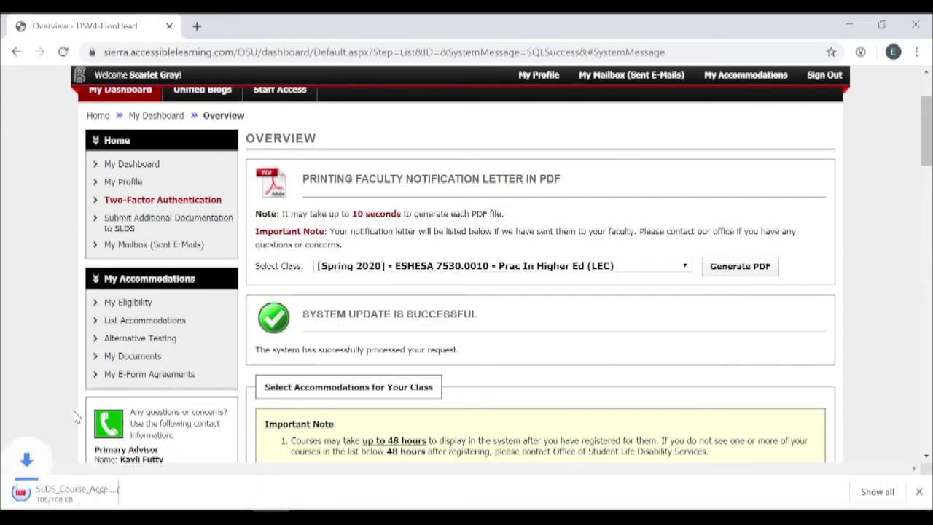
{"action": "scroll", "coordinate": [444, 307], "scroll_direction": "down", "scroll_amount": 10}
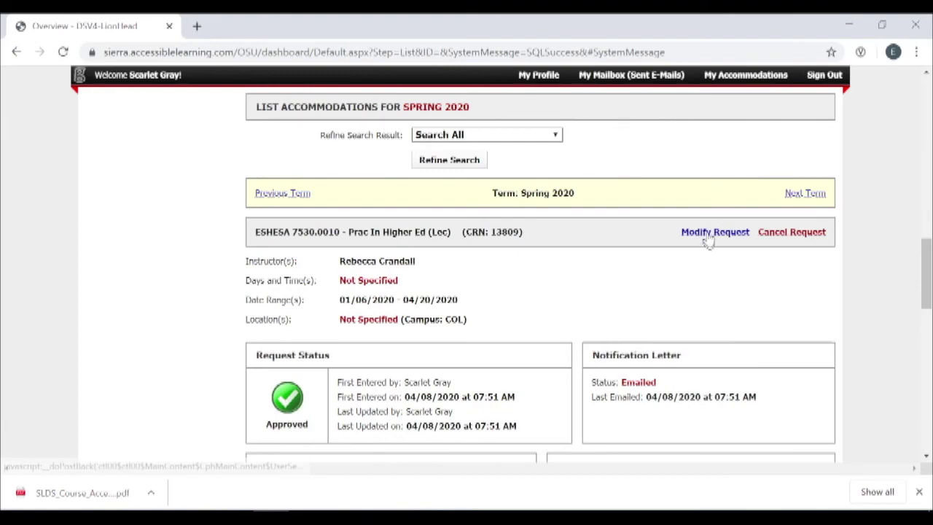
Modify the ESHESA 7530.0010 request: uncheck Notetaking Services and Electronic Format, check Notes, Instructor-Provided
{"action": "left_click", "coordinate": [711, 234]}
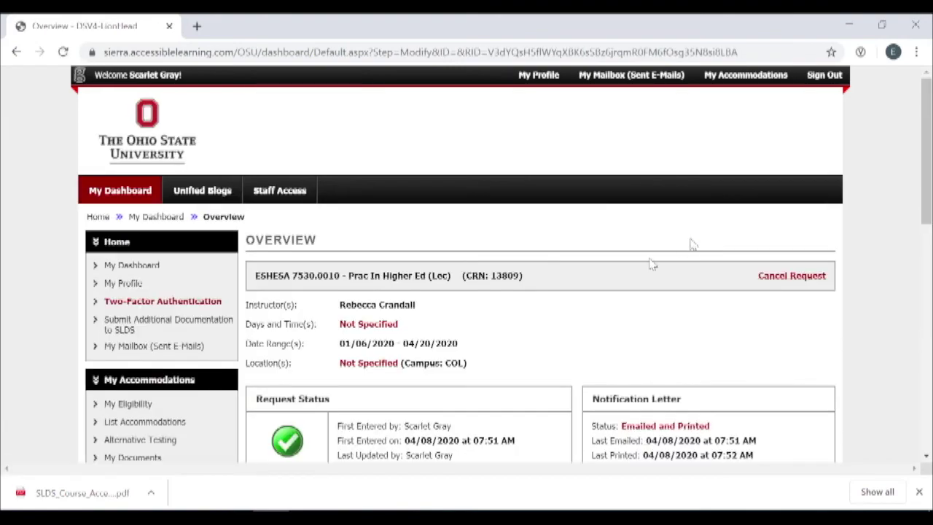
{"action": "scroll", "coordinate": [632, 292], "scroll_direction": "down", "scroll_amount": 2}
{"action": "scroll", "coordinate": [629, 290], "scroll_direction": "down", "scroll_amount": 2}
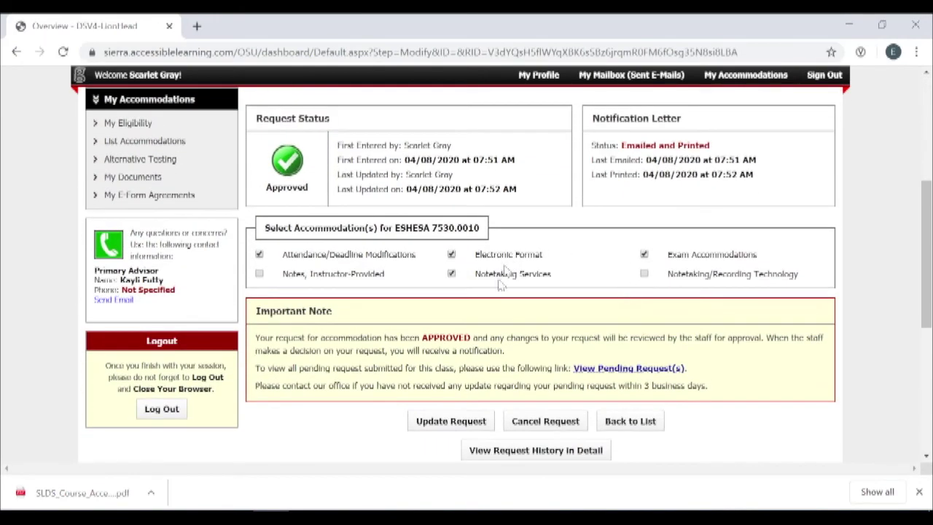
{"action": "left_click", "coordinate": [503, 275]}
{"action": "left_click", "coordinate": [481, 255]}
{"action": "left_click", "coordinate": [368, 275]}
{"action": "scroll", "coordinate": [460, 343], "scroll_direction": "down", "scroll_amount": 2}
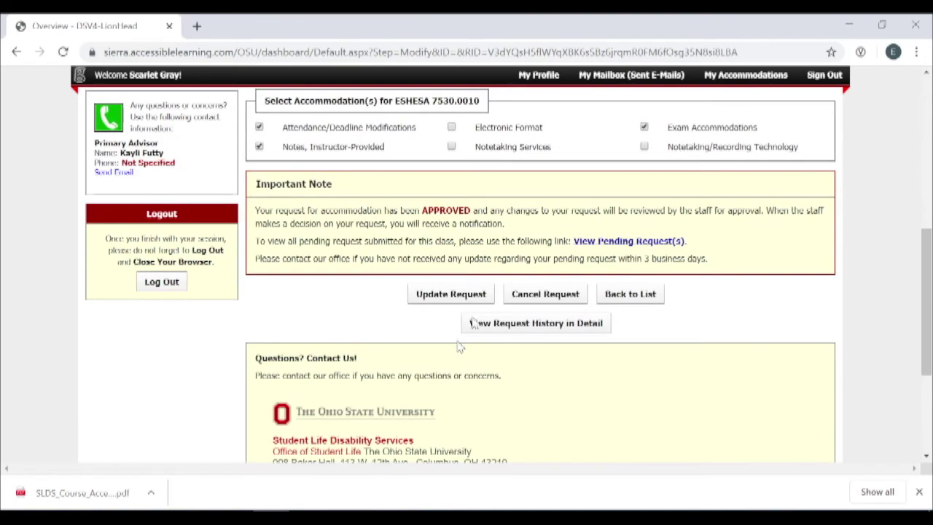